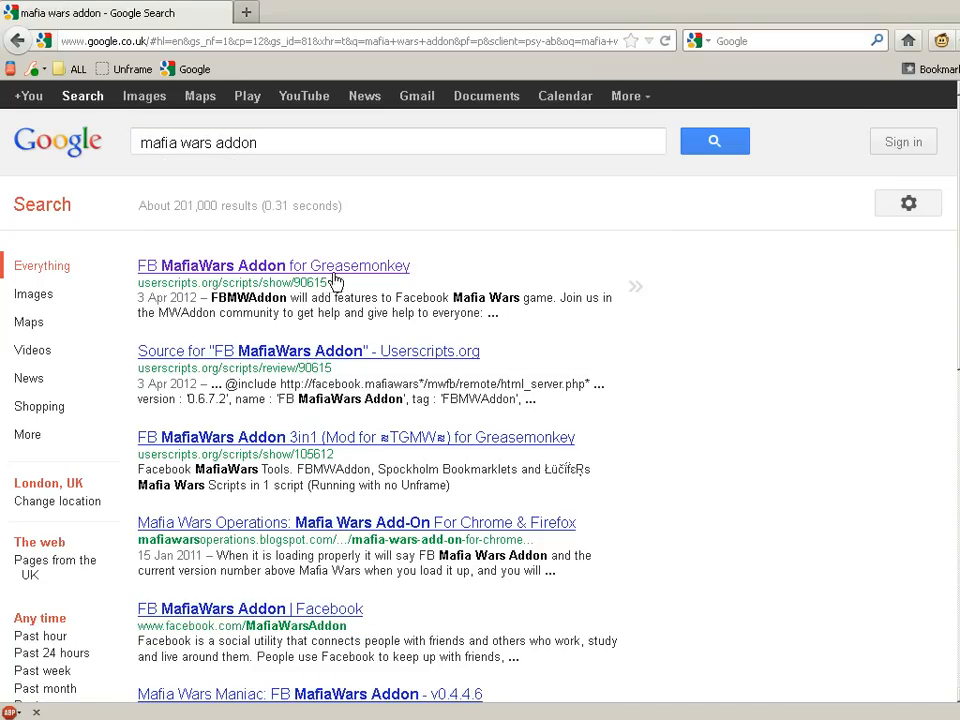
- Install the FB MafiaWars Addon from its userscripts.org page and confirm in Greasemonkey
{"action": "left_click", "coordinate": [334, 268]}
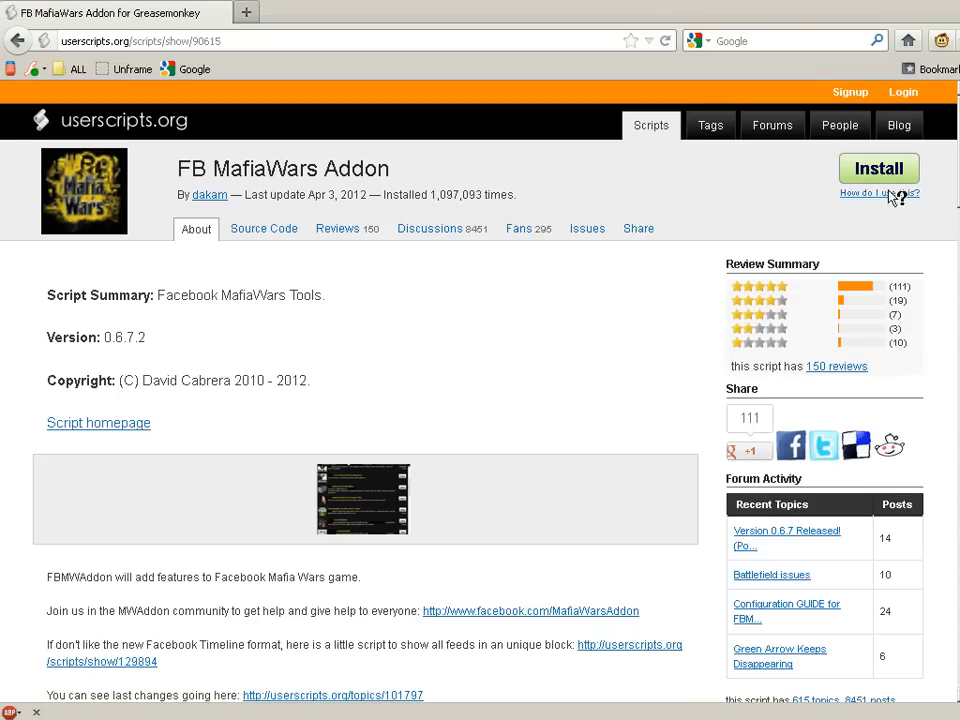
{"action": "left_click", "coordinate": [872, 172]}
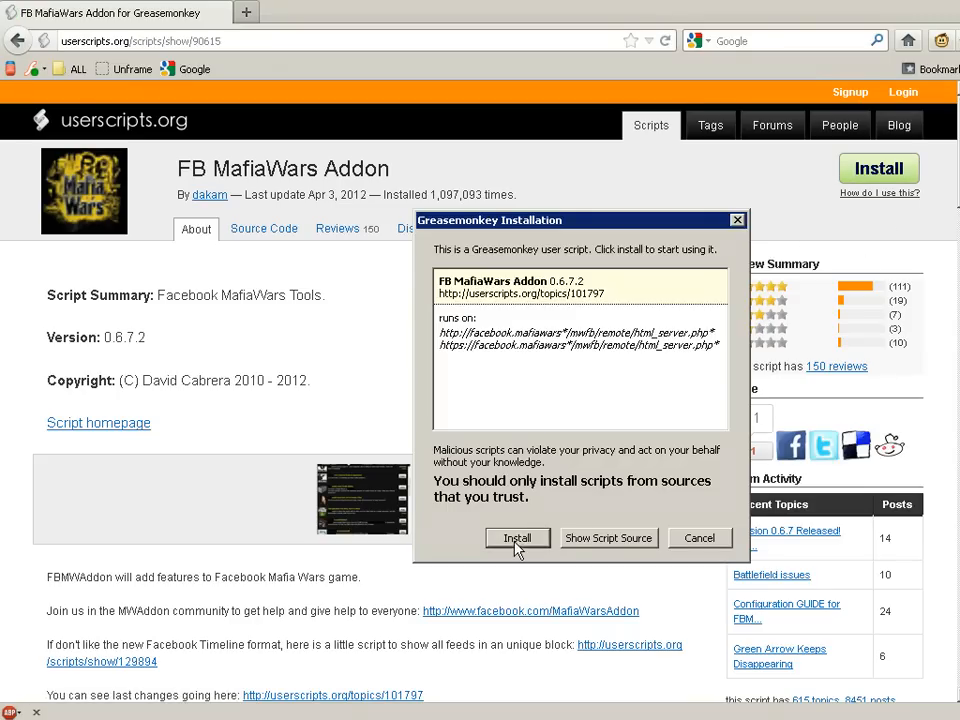
{"action": "left_click", "coordinate": [516, 540]}
- Reload Mafia Wars outside the Facebook frame with the Unframe bookmarklet, confirming the page
{"action": "left_click", "coordinate": [130, 70]}
{"action": "key", "text": "Return"}
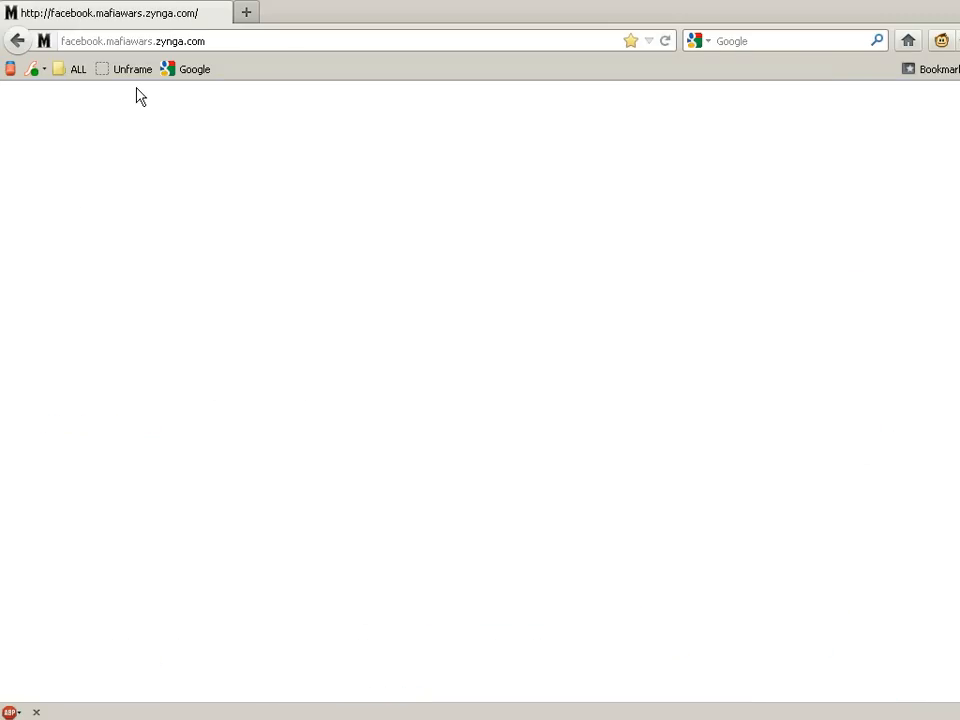
{"action": "left_click", "coordinate": [129, 73]}
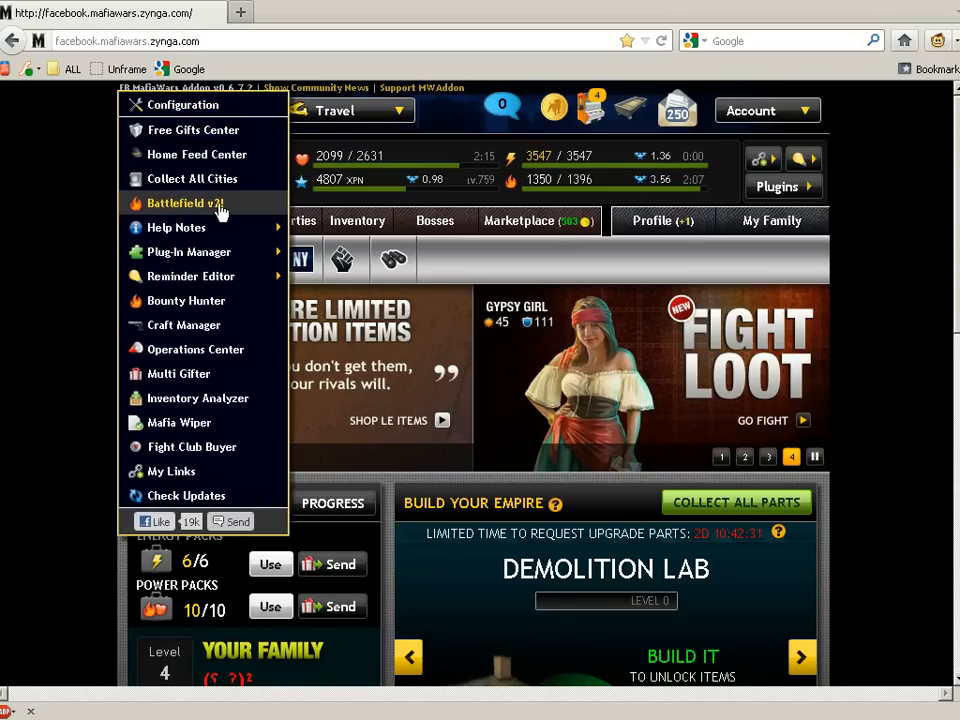
- Review the Travel To cities list in Battlefield v2, then move on to Config Page 2
{"action": "left_click", "coordinate": [187, 205]}
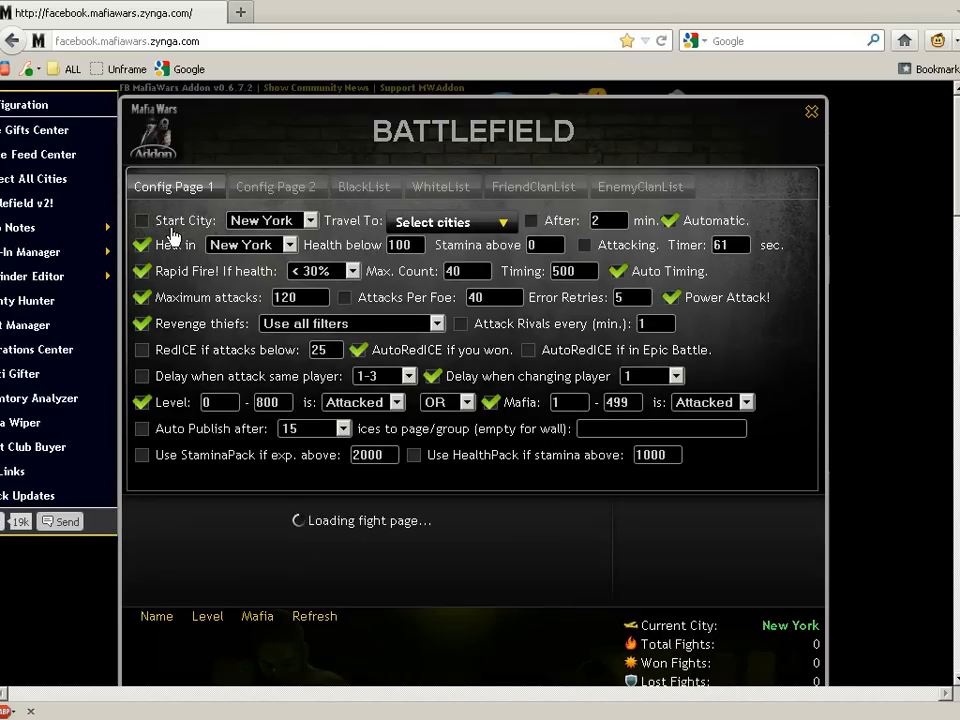
{"action": "left_click", "coordinate": [465, 224]}
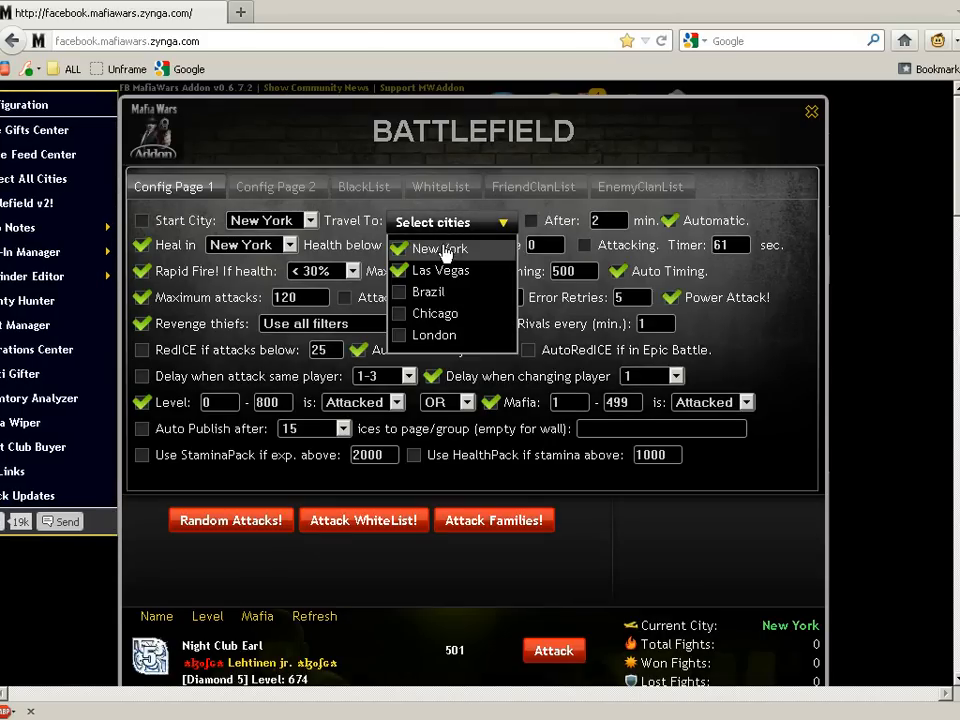
{"action": "left_click", "coordinate": [598, 220]}
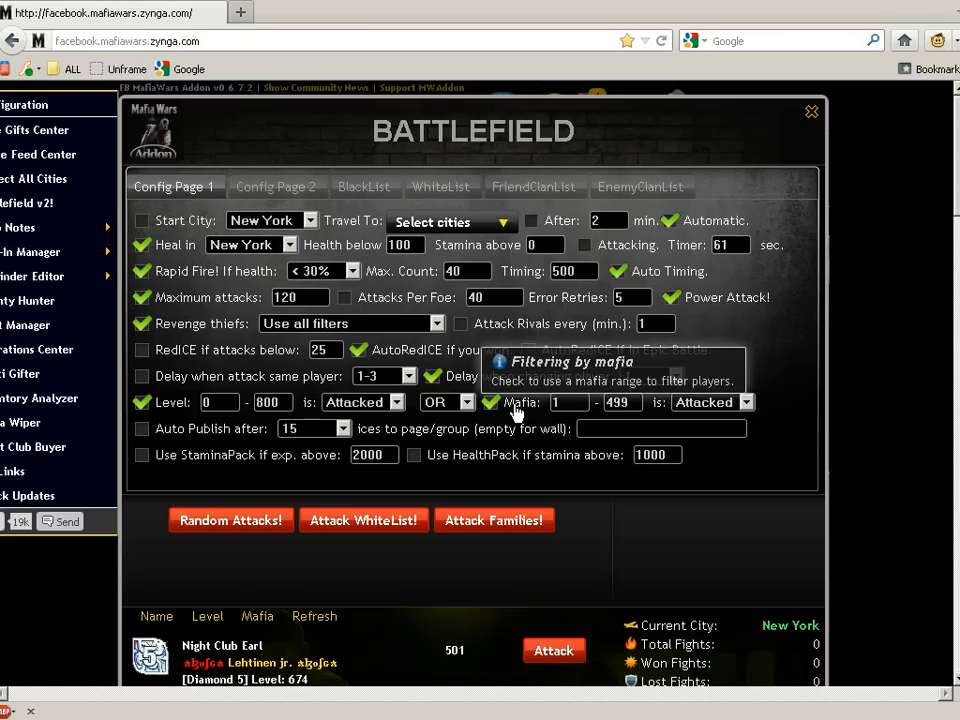
{"action": "left_click", "coordinate": [285, 189]}
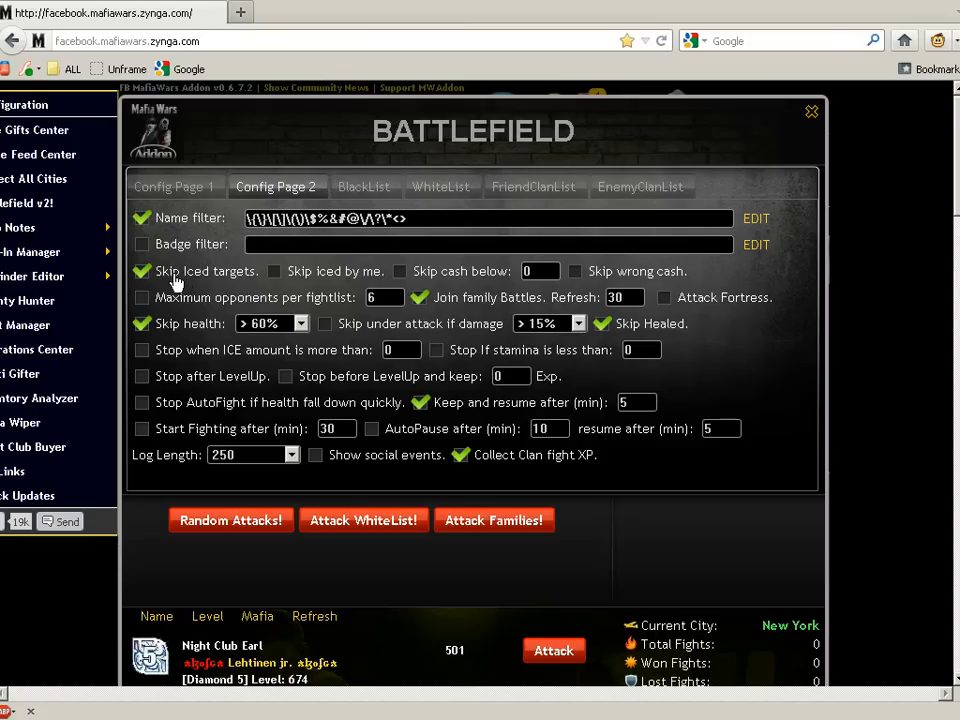
- Add Red Buffalo Sign² to FriendClanList by pasting its family ID, then return to Config Page 1
{"action": "left_click", "coordinate": [440, 187]}
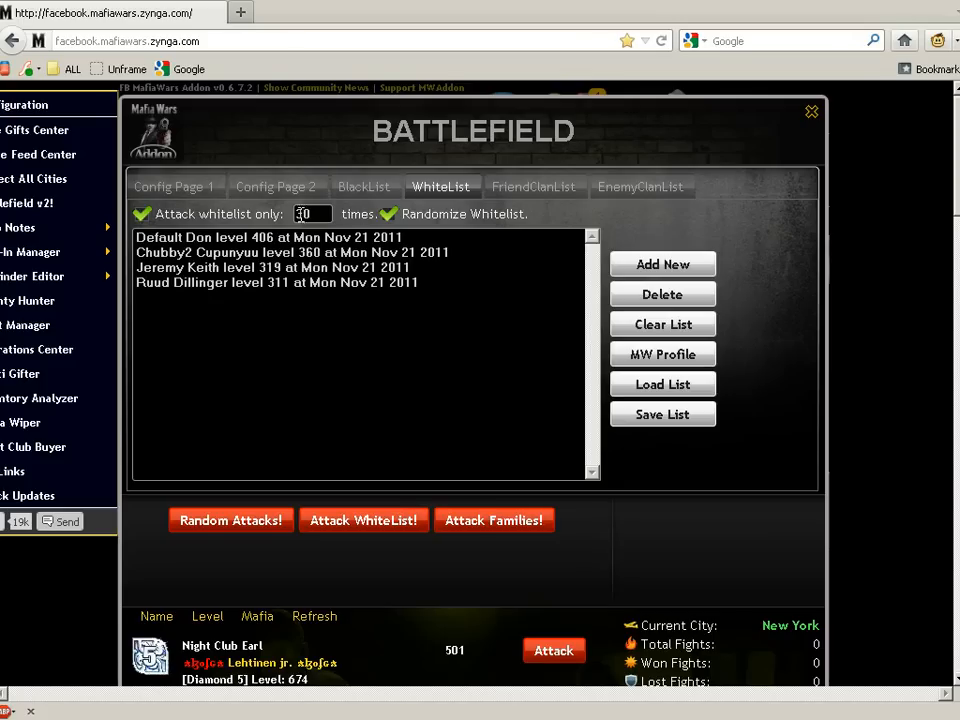
{"action": "left_click", "coordinate": [540, 187]}
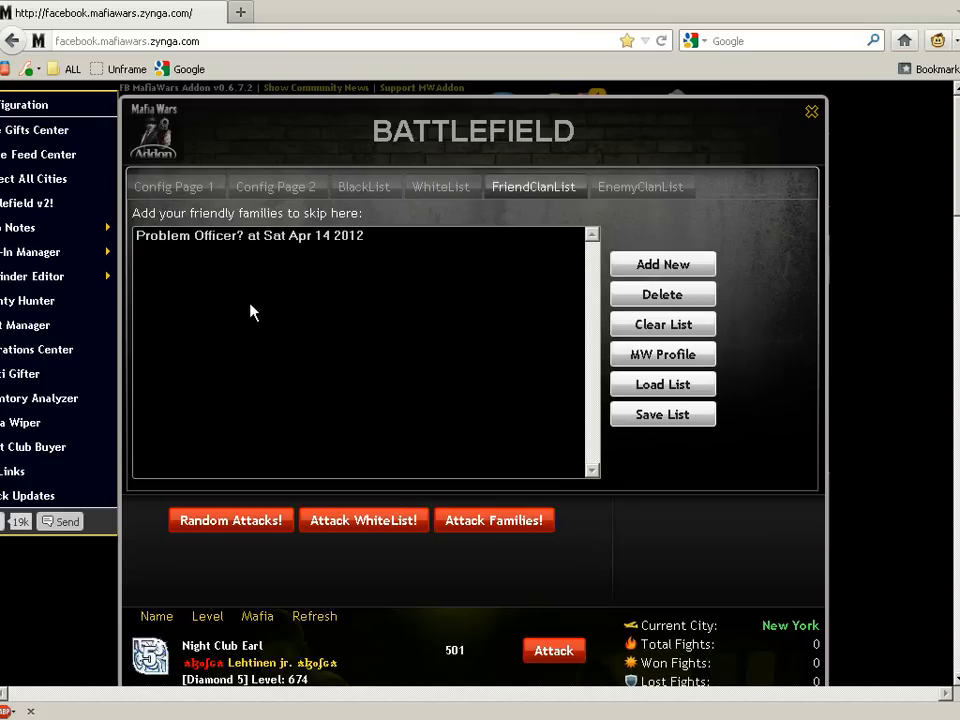
{"action": "left_click", "coordinate": [657, 266]}
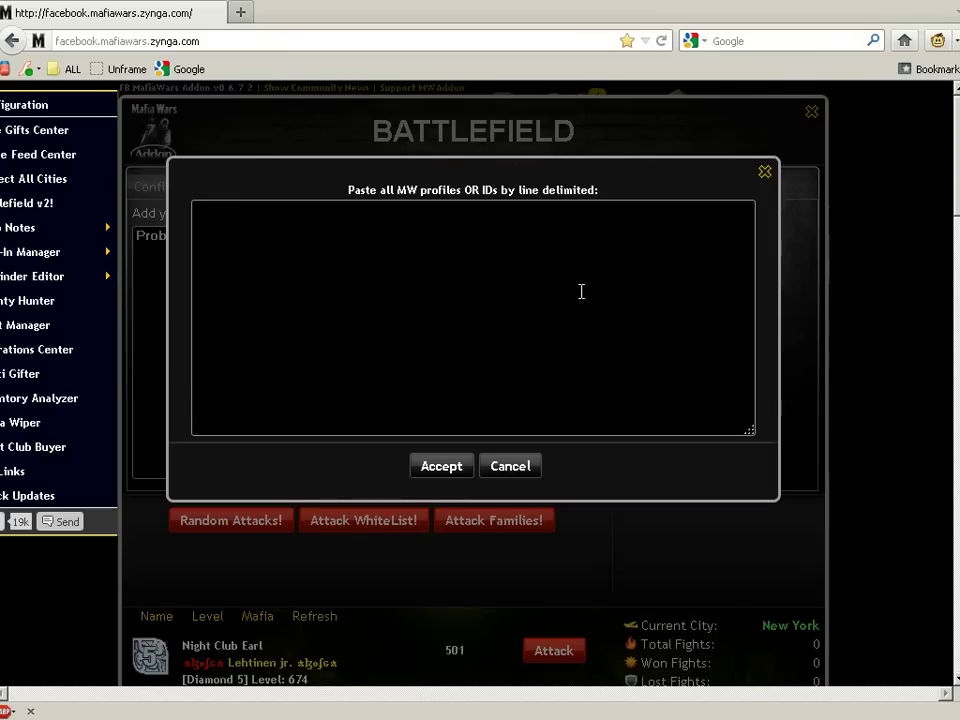
{"action": "right_click", "coordinate": [500, 286]}
{"action": "left_click", "coordinate": [530, 348]}
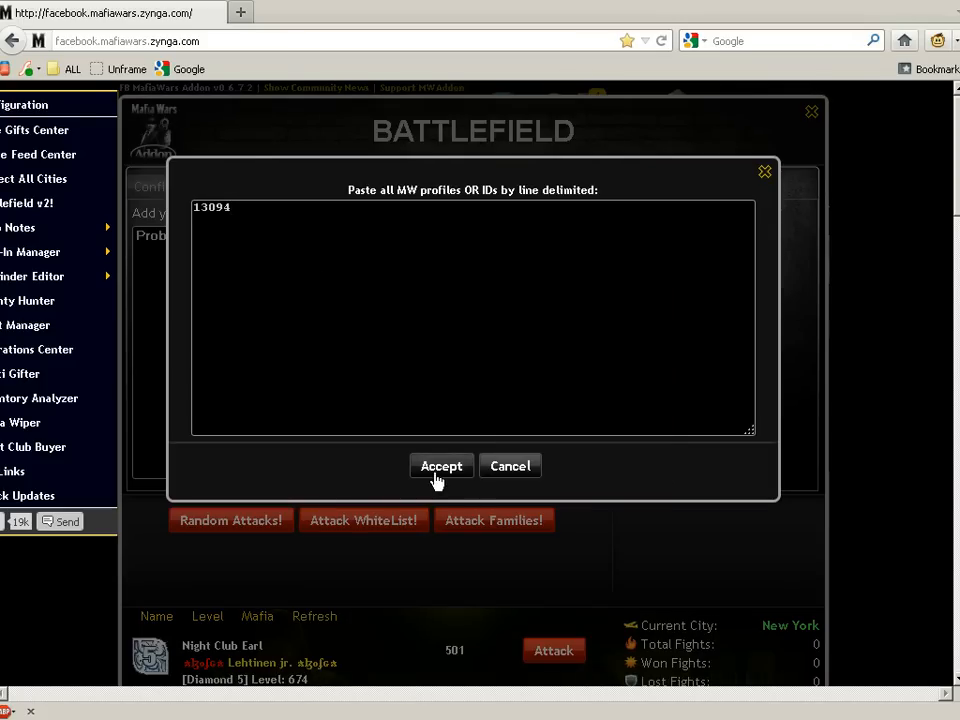
{"action": "left_click", "coordinate": [438, 468]}
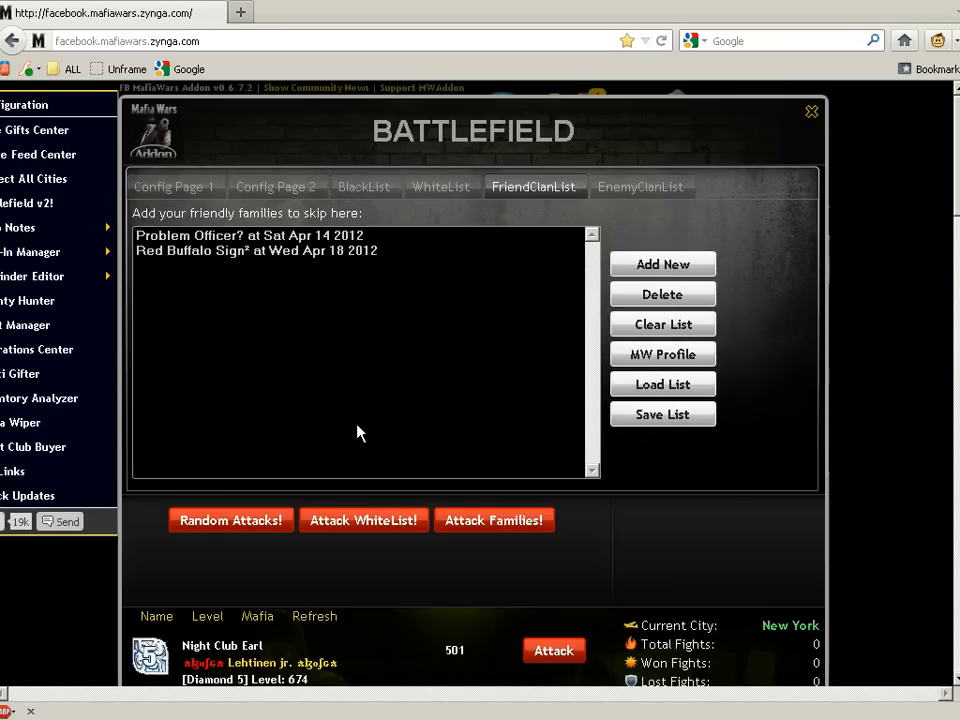
{"action": "left_click", "coordinate": [193, 192]}
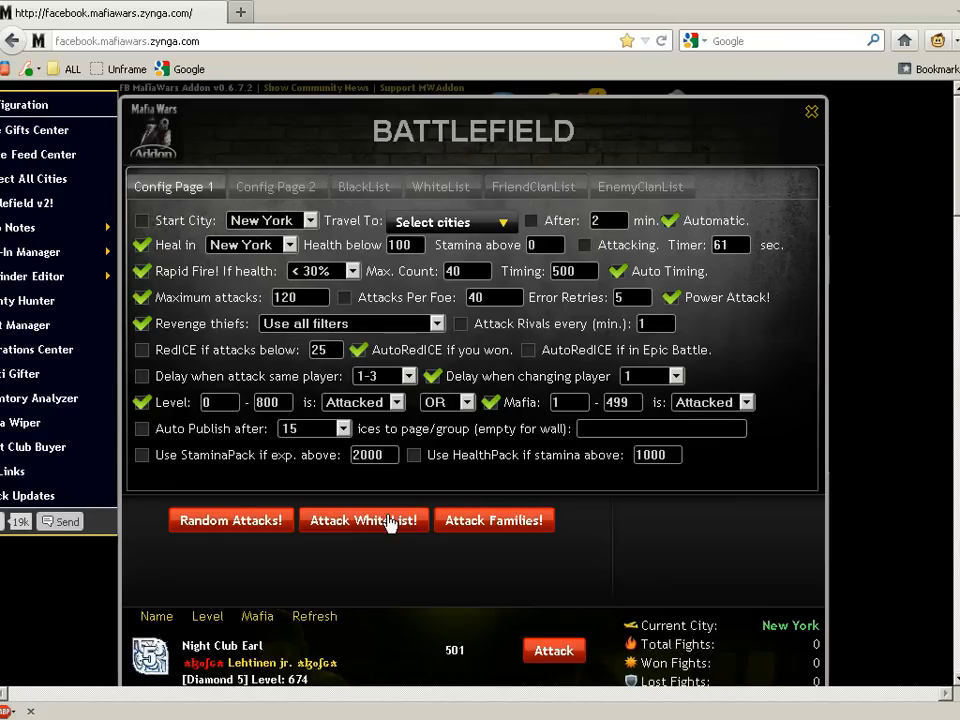
- Run Random Attacks! until 18 fights are logged, stop AutoFight and return to Battlefield settings
{"action": "left_click", "coordinate": [232, 521]}
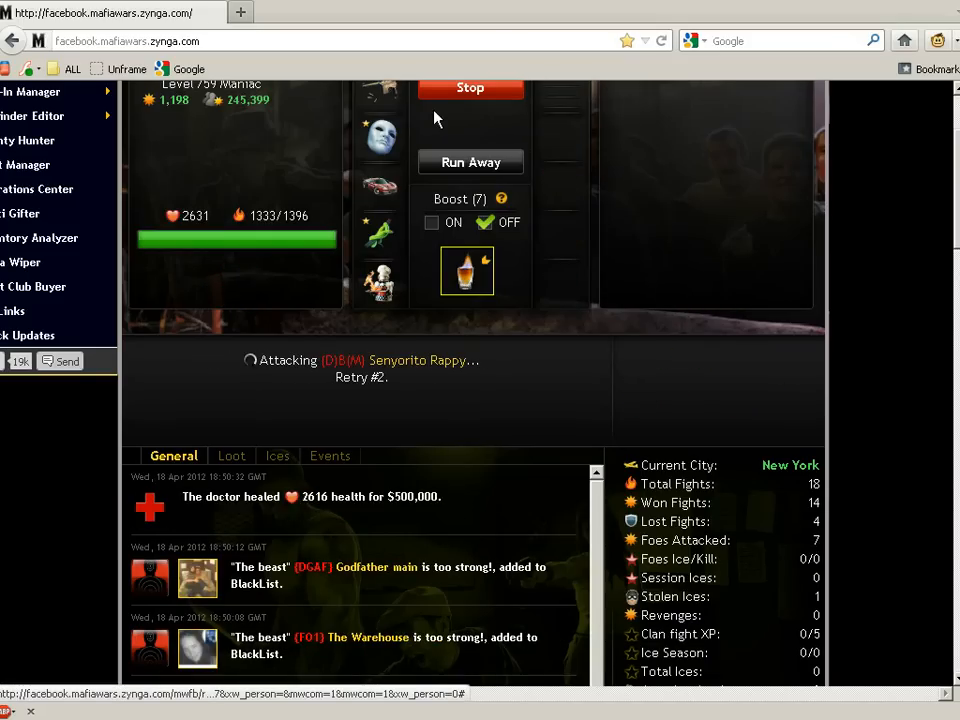
{"action": "left_click", "coordinate": [452, 88]}
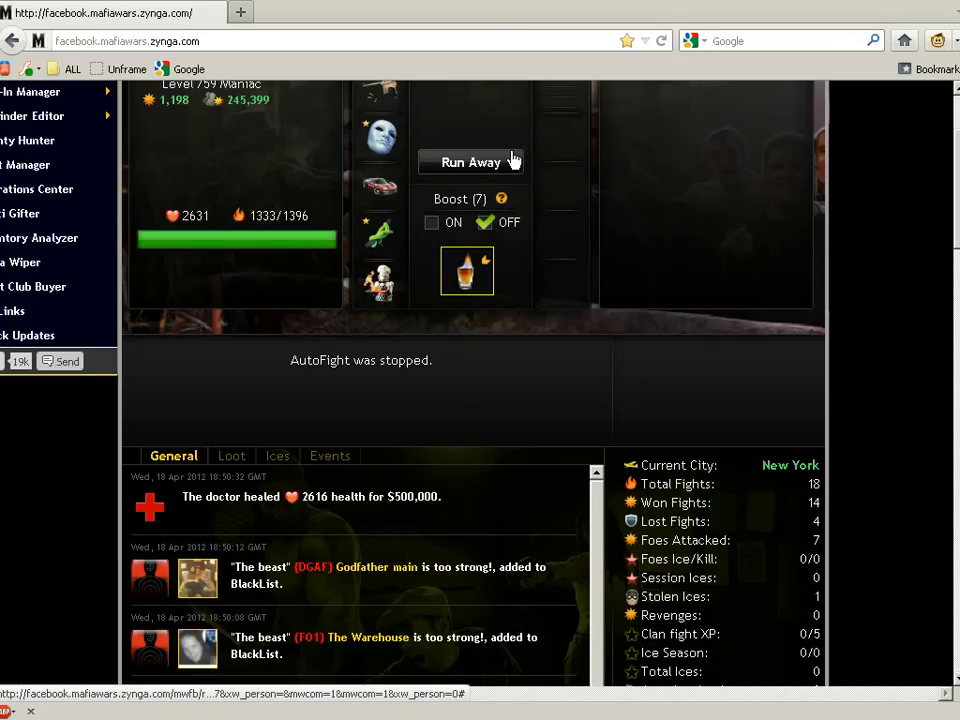
{"action": "left_click", "coordinate": [474, 170]}
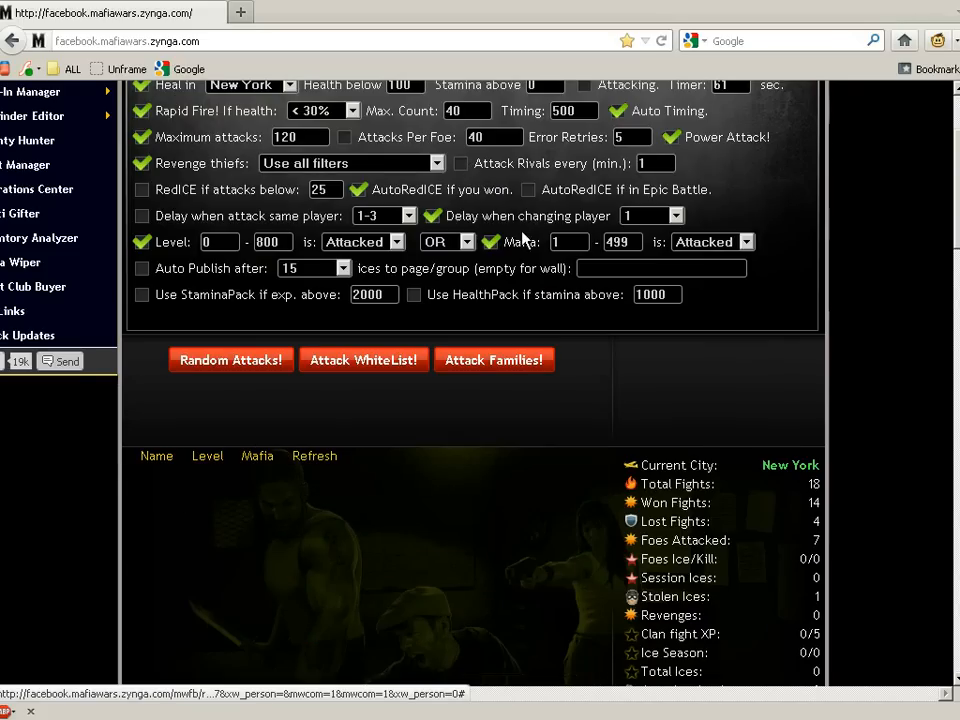
{"action": "scroll", "coordinate": [533, 323], "scroll_direction": "up", "scroll_amount": 3}
{"action": "scroll", "coordinate": [532, 320], "scroll_direction": "up", "scroll_amount": 1}
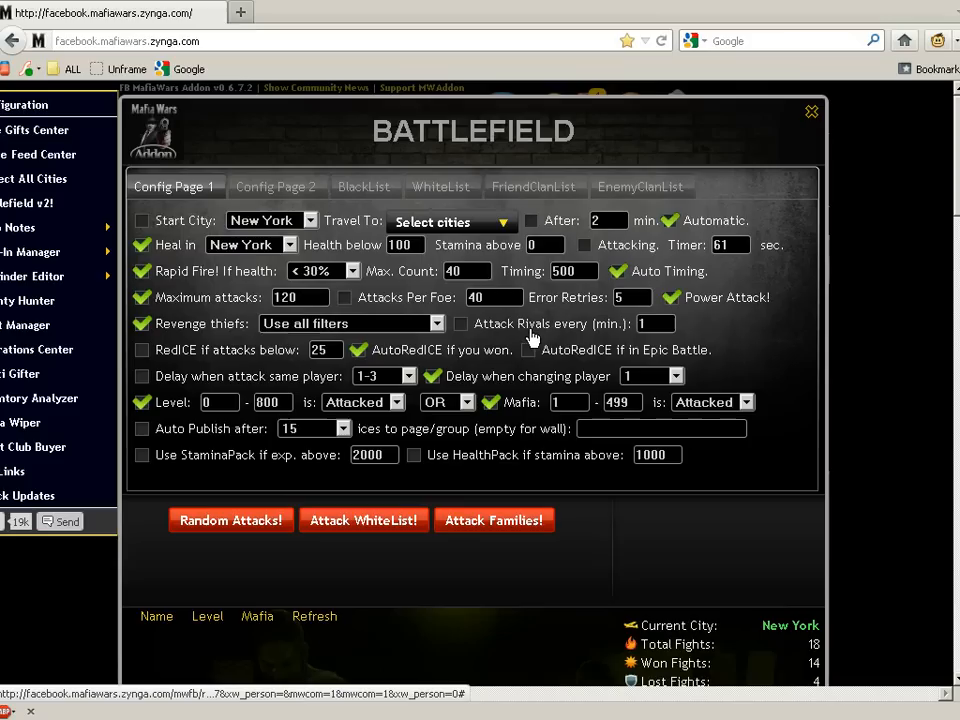